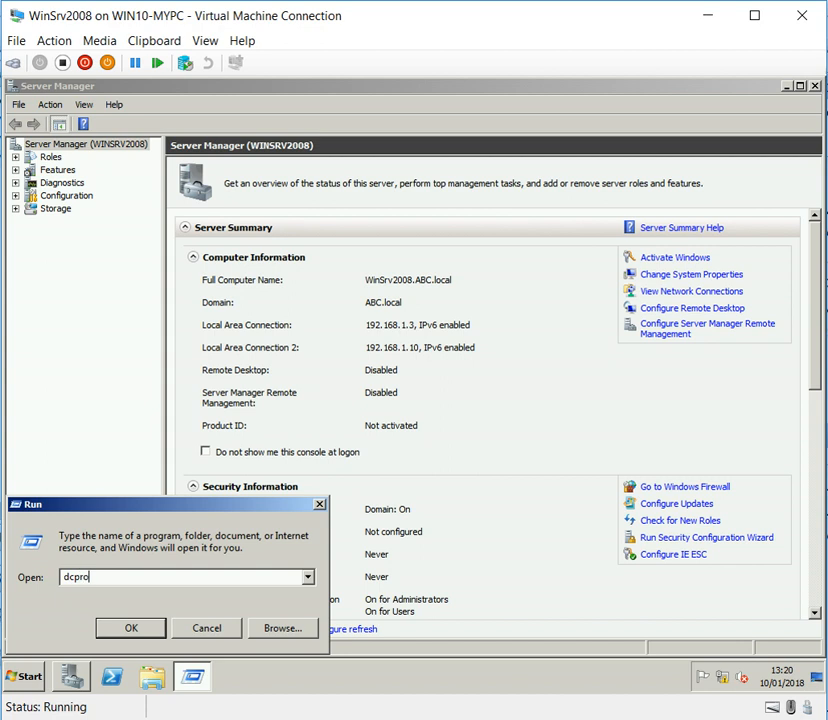
# Step: Launch the Active Directory Domain Services Installation Wizard, enable advanced mode installation and continue to the deployment configuration
pyautogui.press('Return')
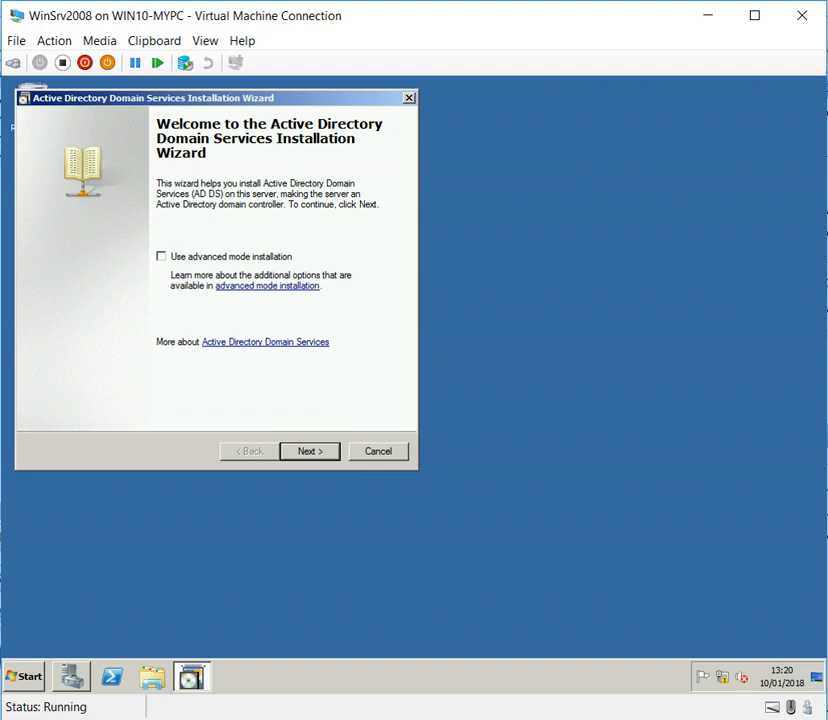
pyautogui.click(161, 257)
pyautogui.press('Return')
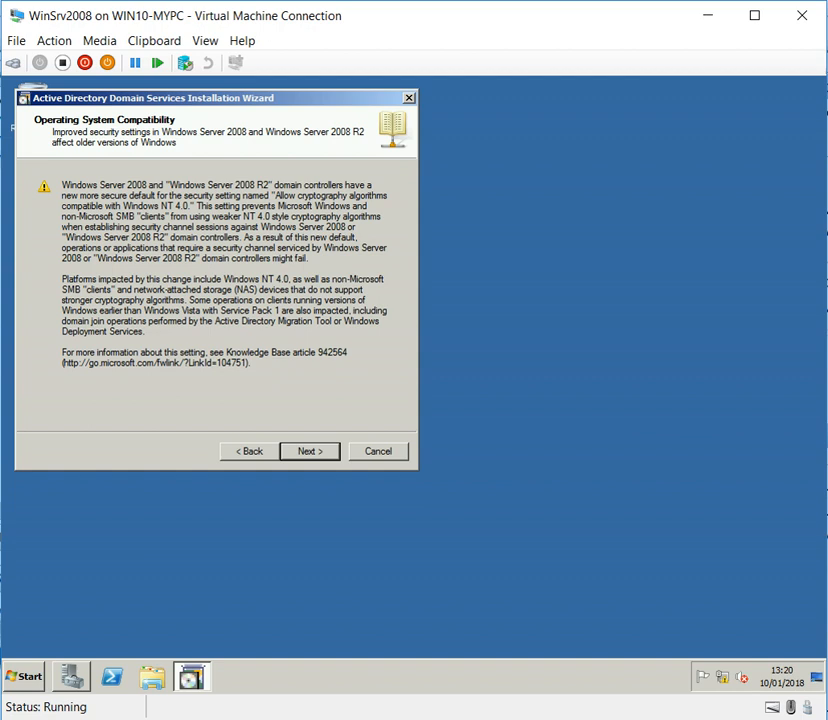
pyautogui.press('Return')
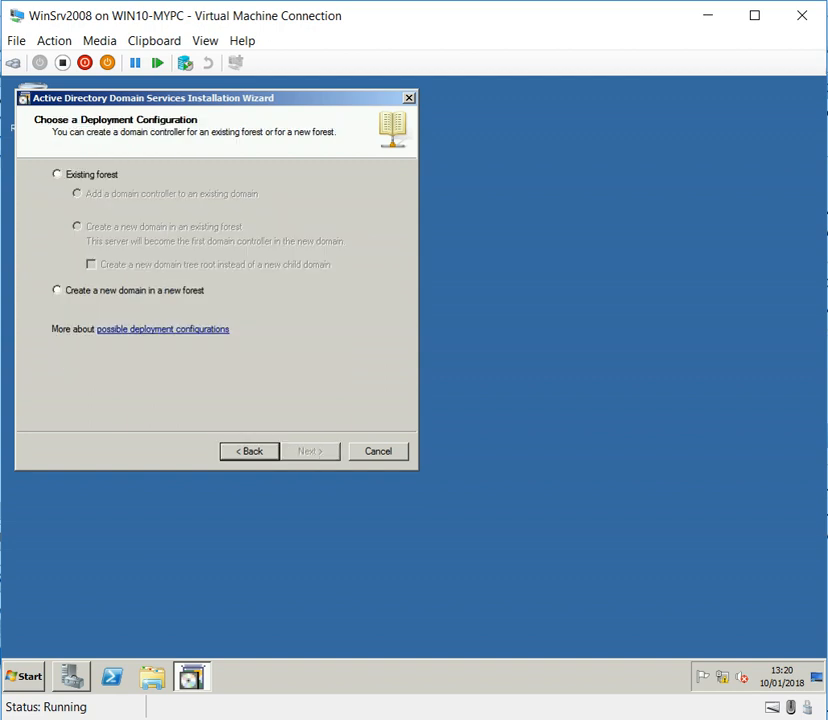
# Step: Add a domain controller to the existing ABC.local domain using the current logged-on credentials, accepting the read-only controller warning
pyautogui.click(58, 174)
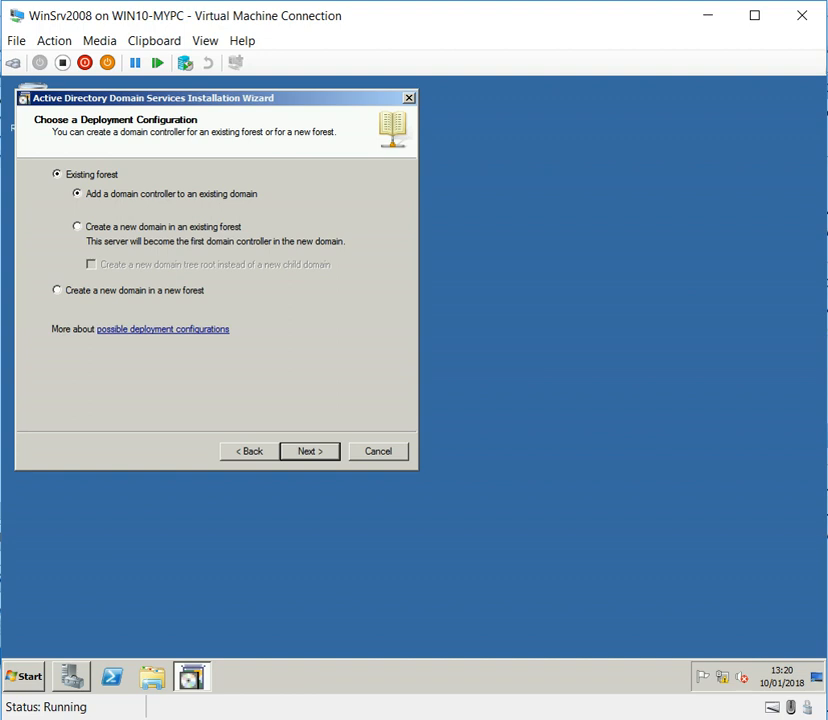
pyautogui.click(310, 451)
pyautogui.press('Return')
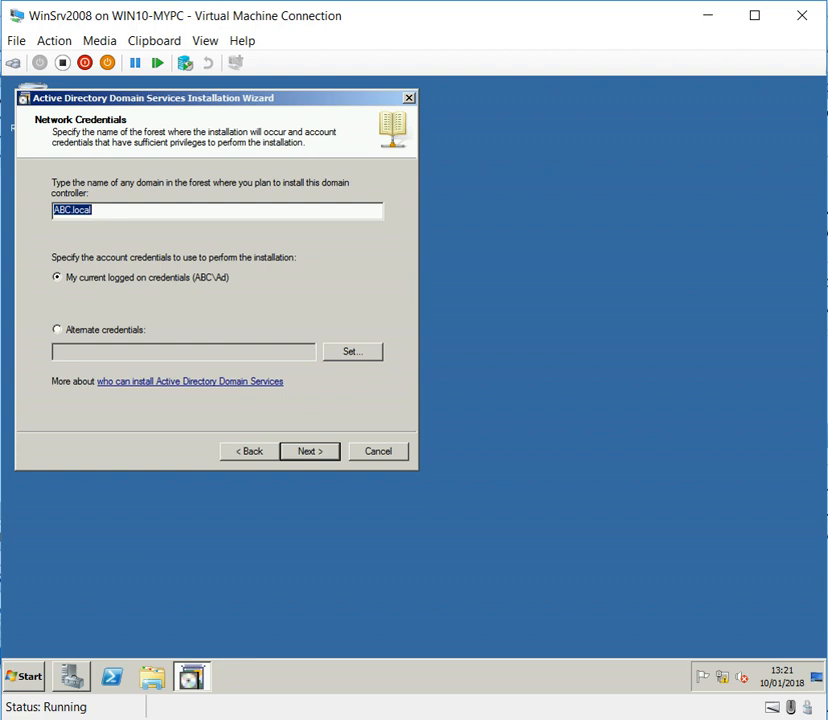
pyautogui.press('Return')
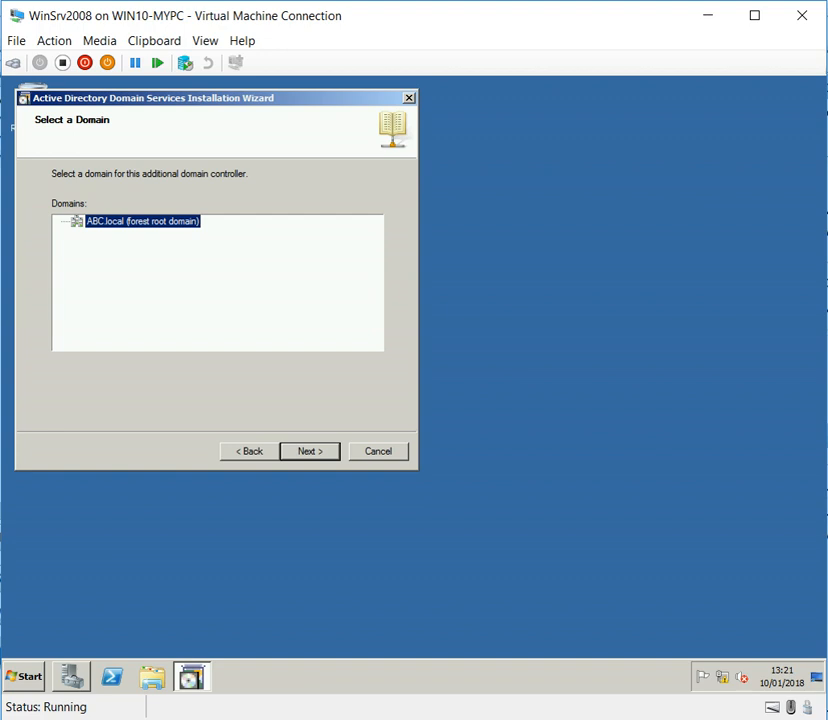
pyautogui.press('Return')
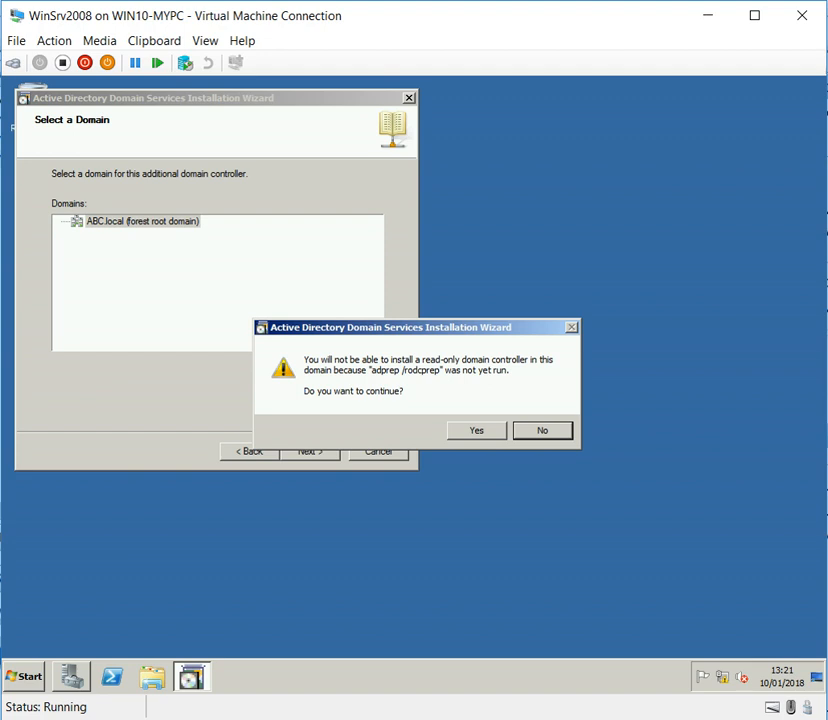
pyautogui.hotkey('alt', 'y')
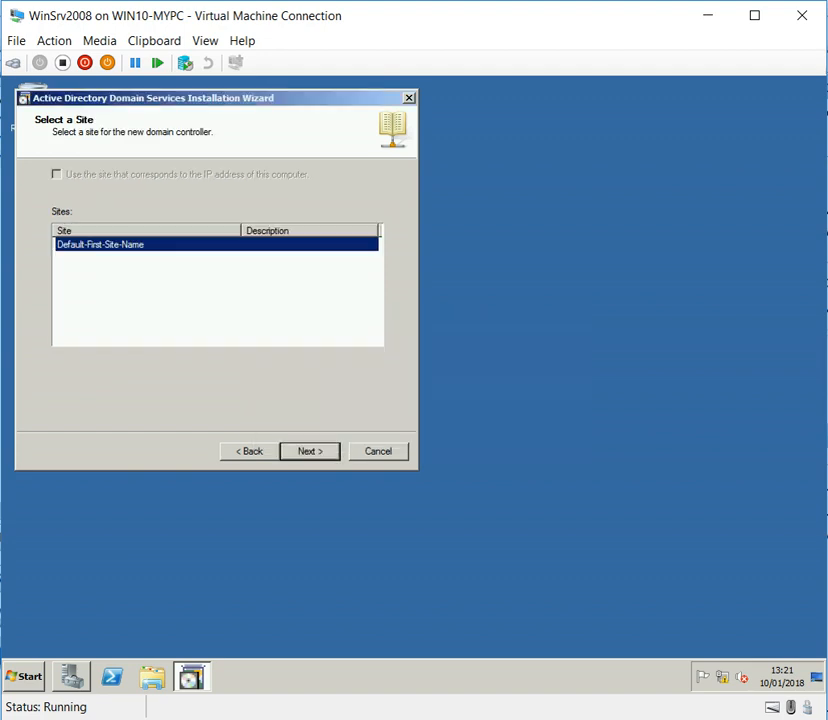
# Step: Accept Default-First-Site-Name with the DNS server and Global catalog options, continuing without a DNS delegation
pyautogui.press('Return')
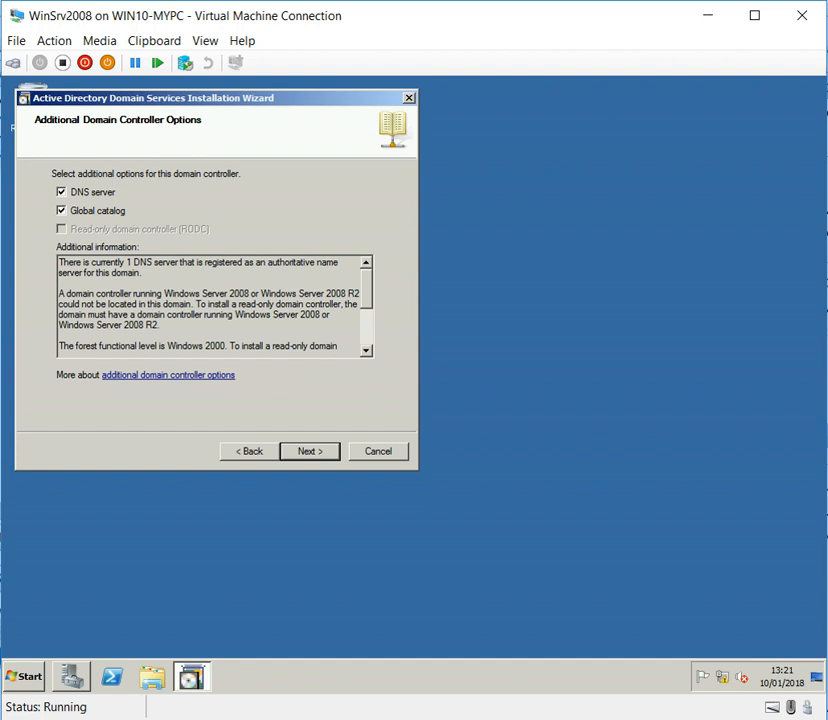
pyautogui.press('Return')
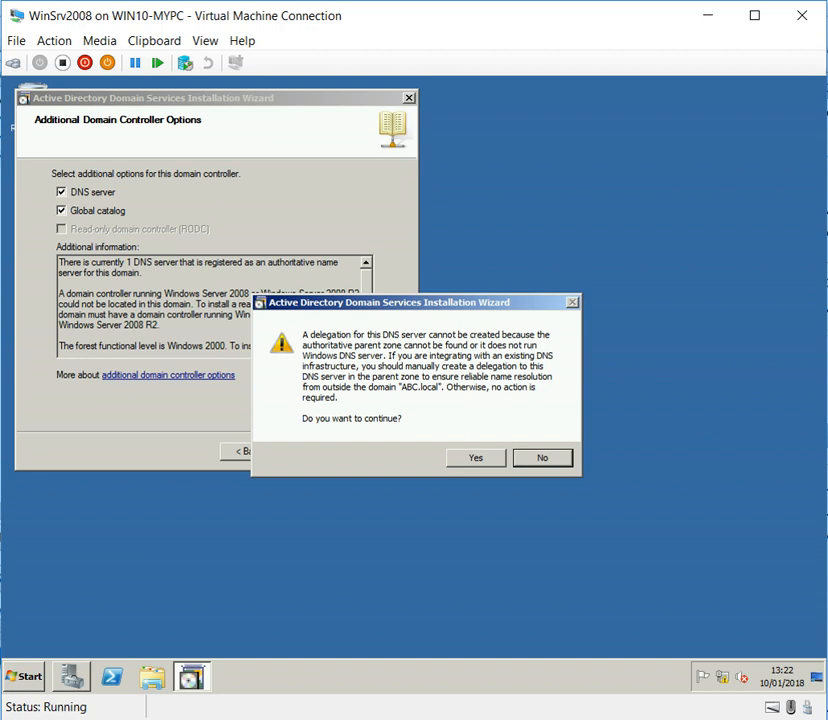
pyautogui.click(476, 458)
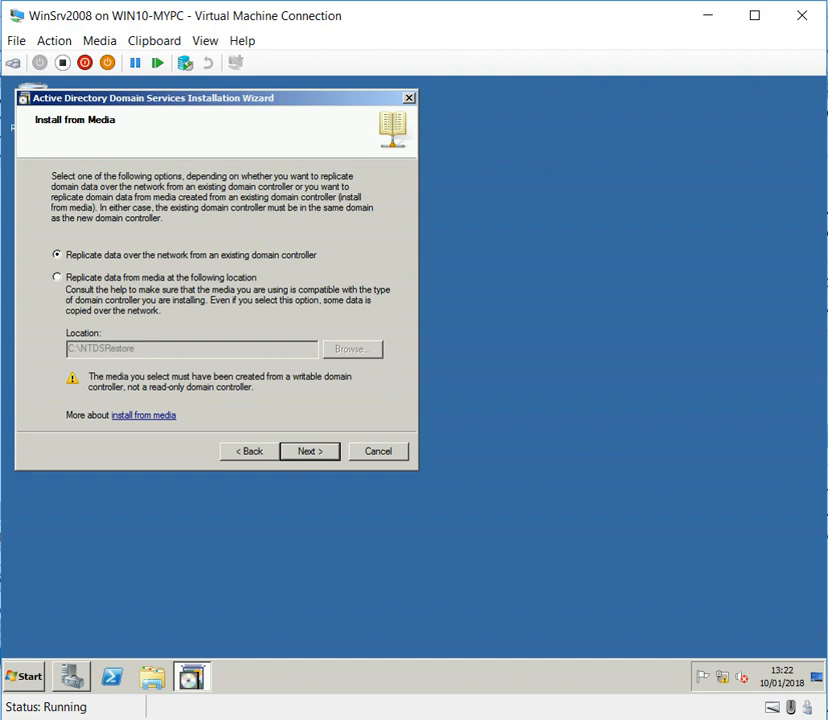
# Step: Replicate data over the network from a wizard-chosen domain controller and keep the default database, log and SYSVOL folders
pyautogui.press('Return')
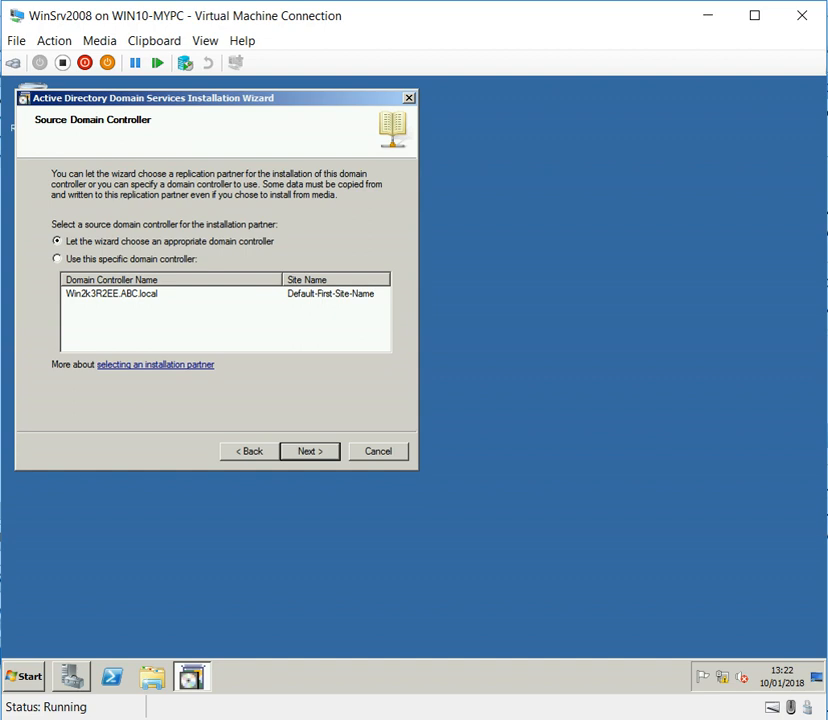
pyautogui.press('Return')
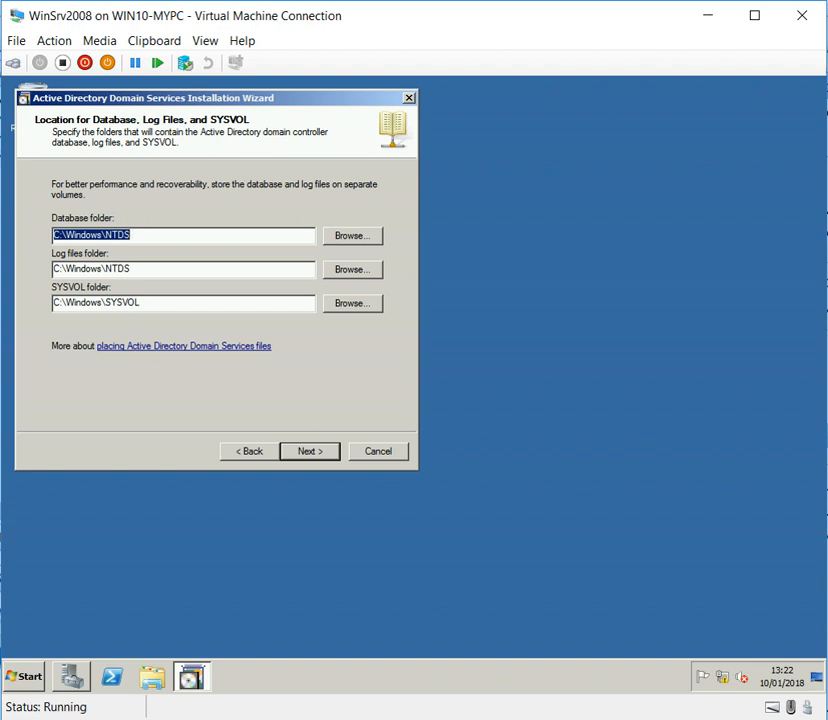
pyautogui.press('Return')
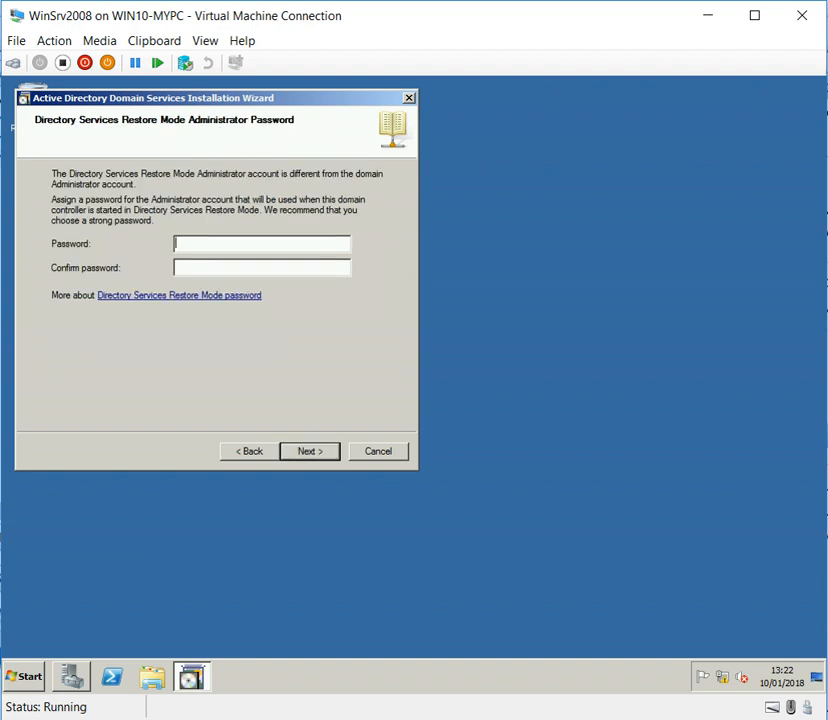
# Step: Enter and confirm the Directory Services Restore Mode administrator password, and continue to the summary
pyautogui.write('•••••••••')
pyautogui.press('Tab')
pyautogui.write('•••••••••')
pyautogui.press('Return')
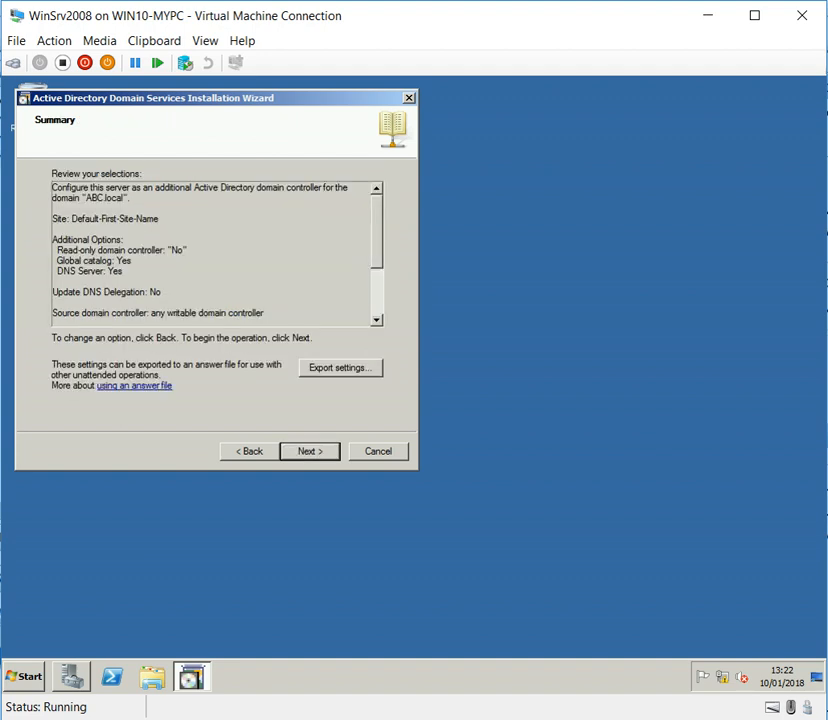
# Step: Export the wizard settings to an answer file named DCsetting_DC2008 in the Documents library
pyautogui.click(341, 368)
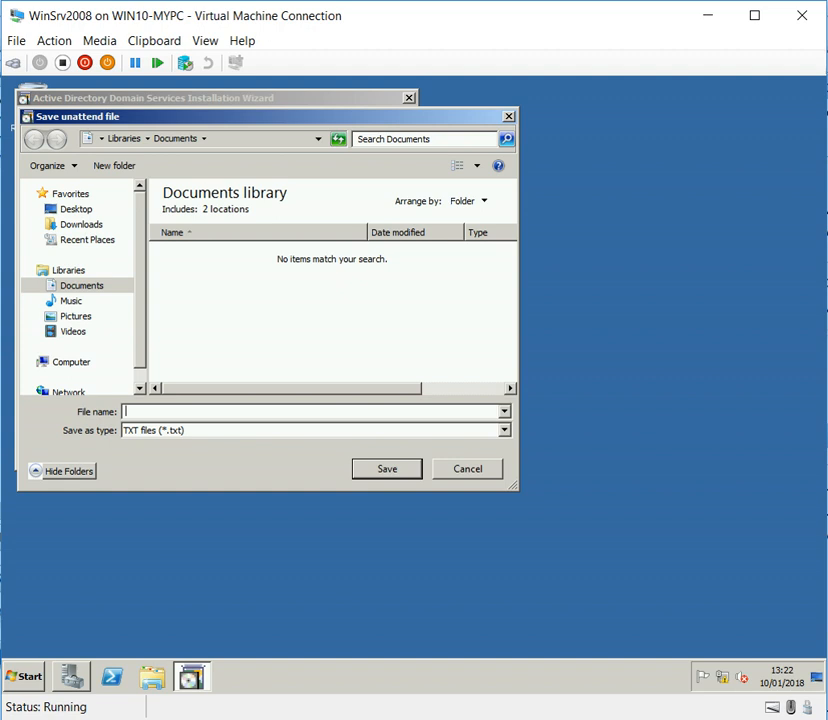
pyautogui.write('DCsetting_DC2008')
pyautogui.press('Return')
pyautogui.press('Return')
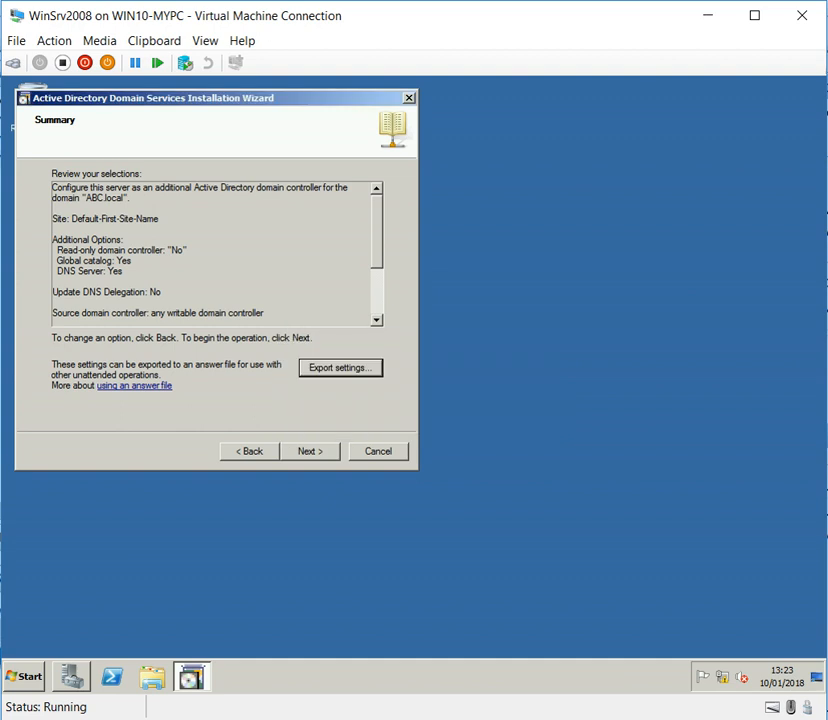
# Step: Start the domain controller installation and enable Reboot on completion
pyautogui.click(310, 451)
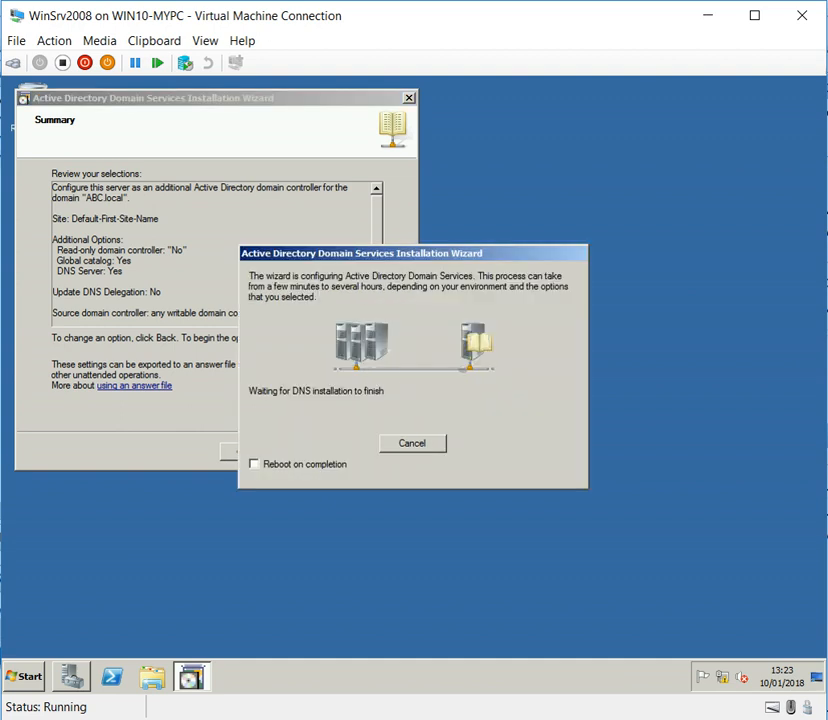
pyautogui.click(254, 464)
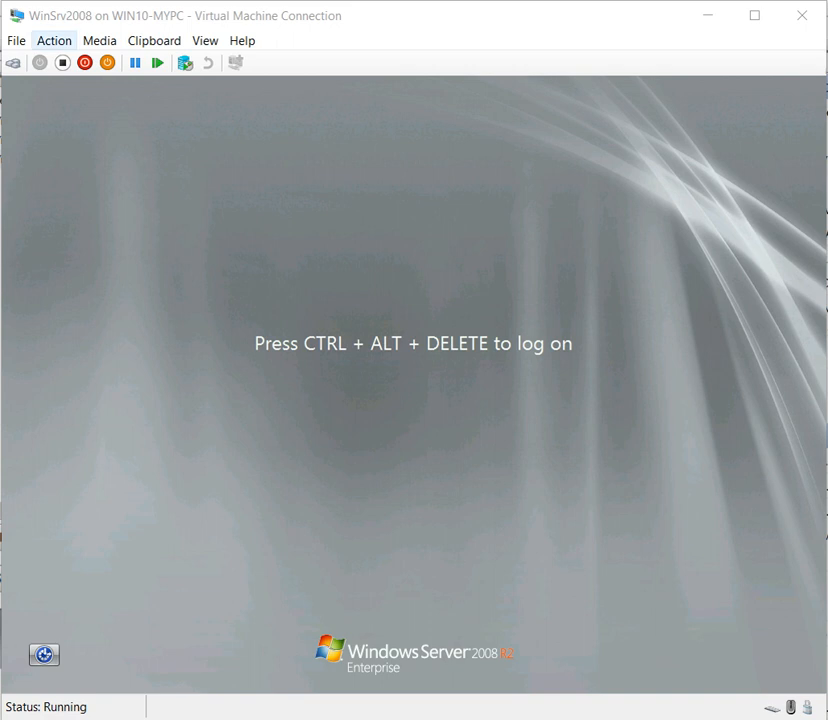
# Step: Log on to the restarted server by entering the domain account's password
pyautogui.click(54, 40)
pyautogui.click(92, 61)
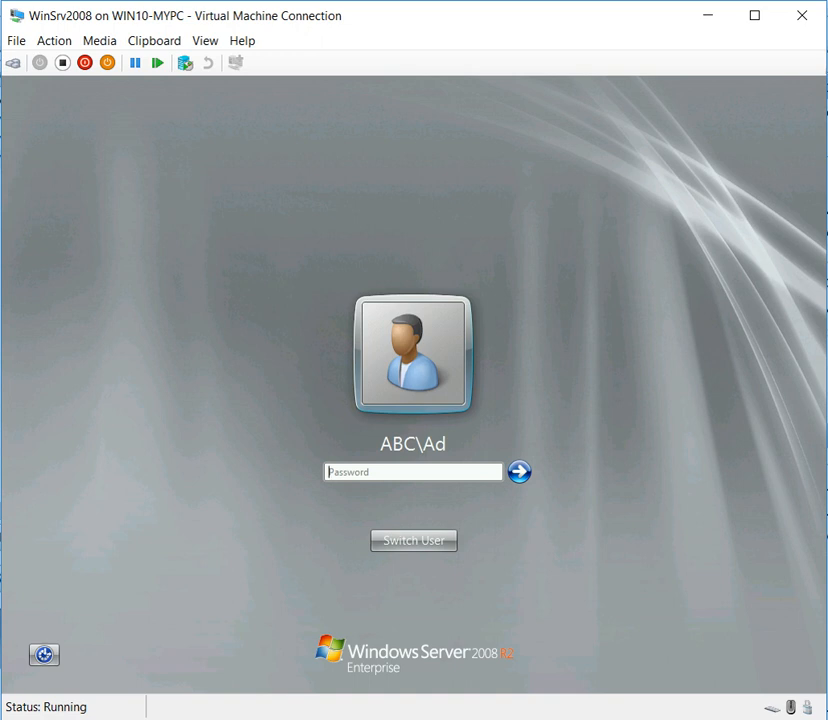
pyautogui.write('P')
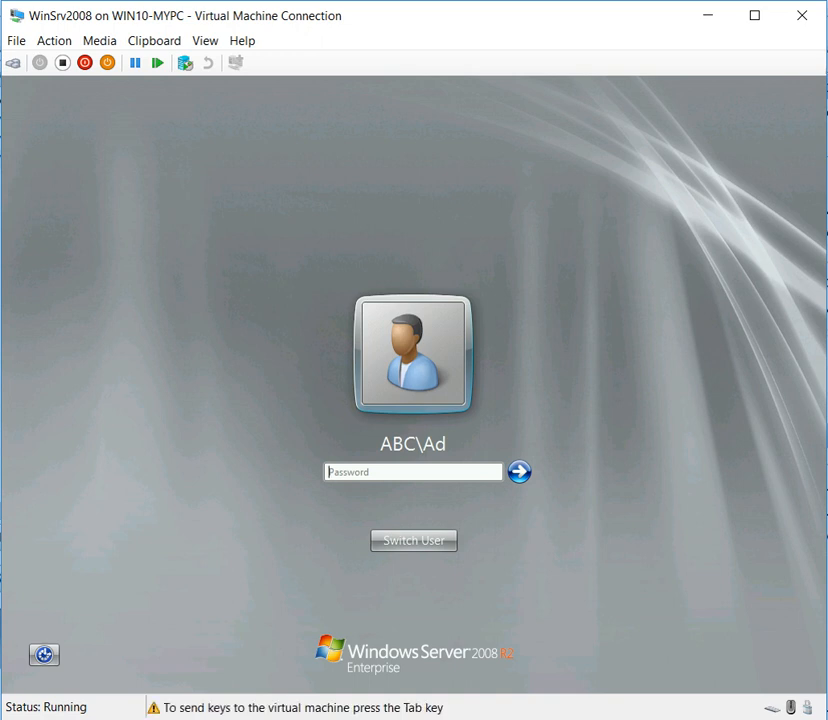
pyautogui.press('Tab')
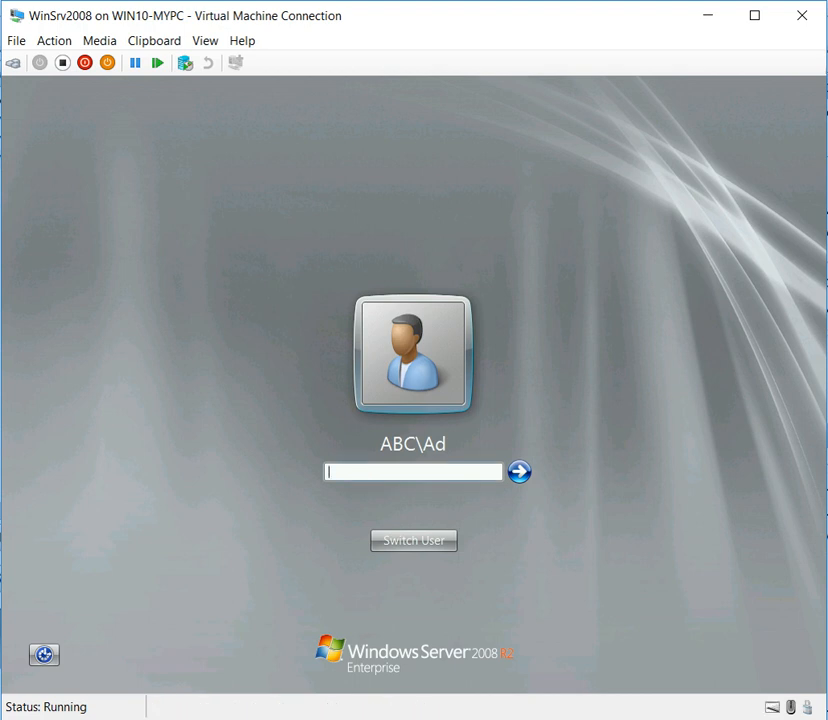
pyautogui.write('•••••••••••••')
pyautogui.press('Return')
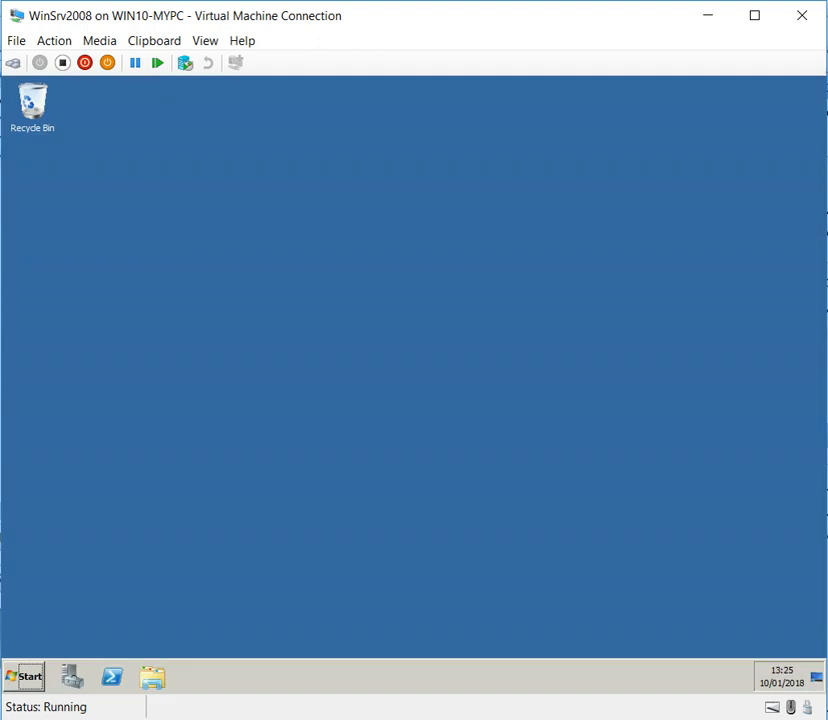
# Step: Open Active Directory Users and Computers and view the Computers and Domain Controllers containers under ABC.local
pyautogui.click(25, 677)
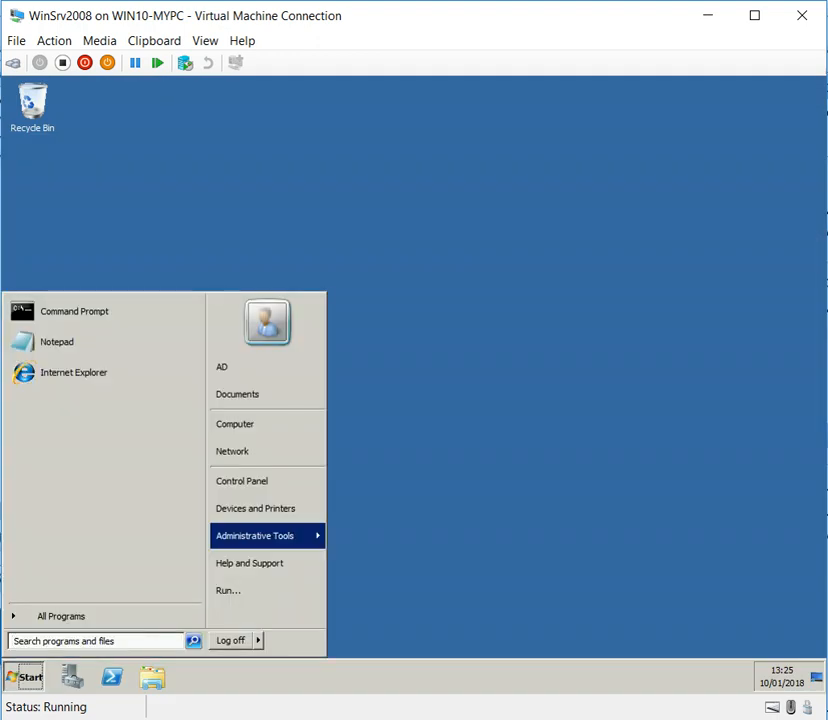
pyautogui.moveTo(256, 536)
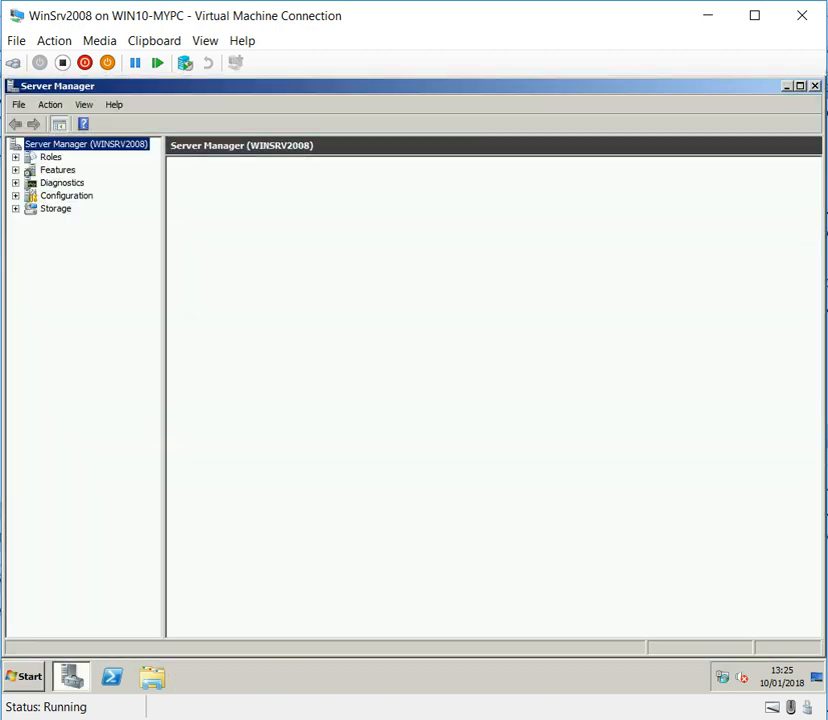
pyautogui.click(24, 677)
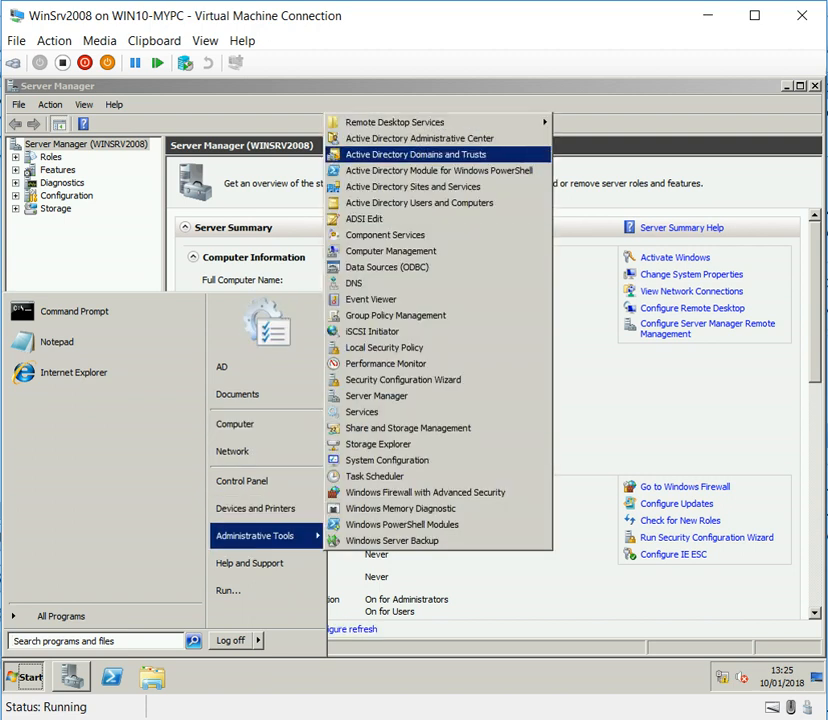
pyautogui.click(419, 202)
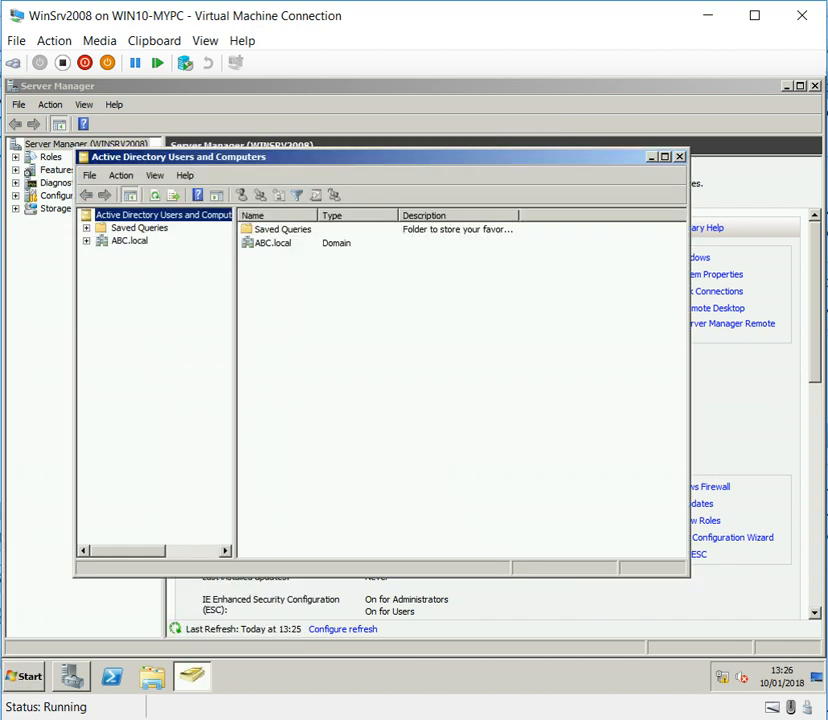
pyautogui.click(147, 267)
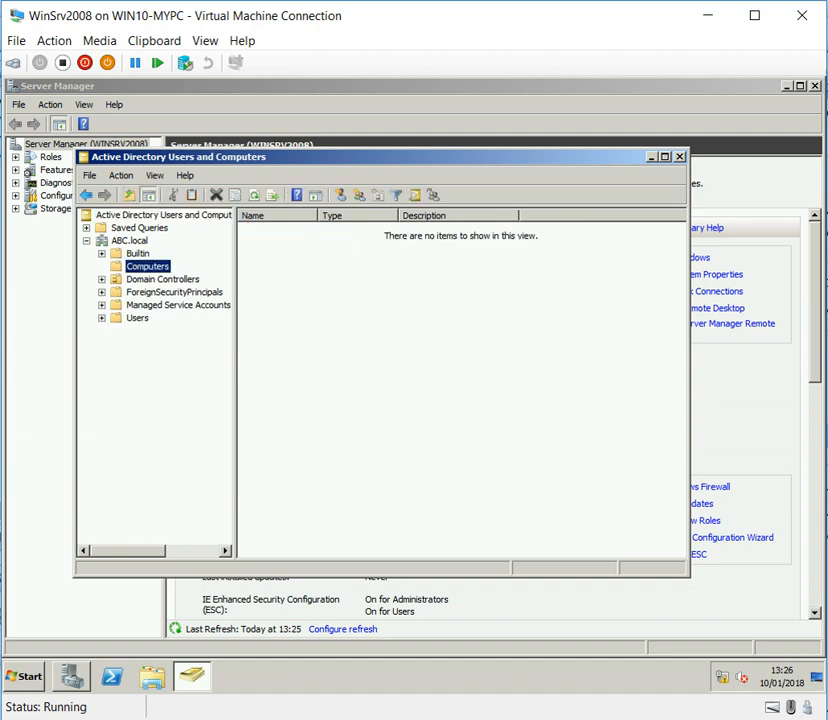
pyautogui.click(162, 280)
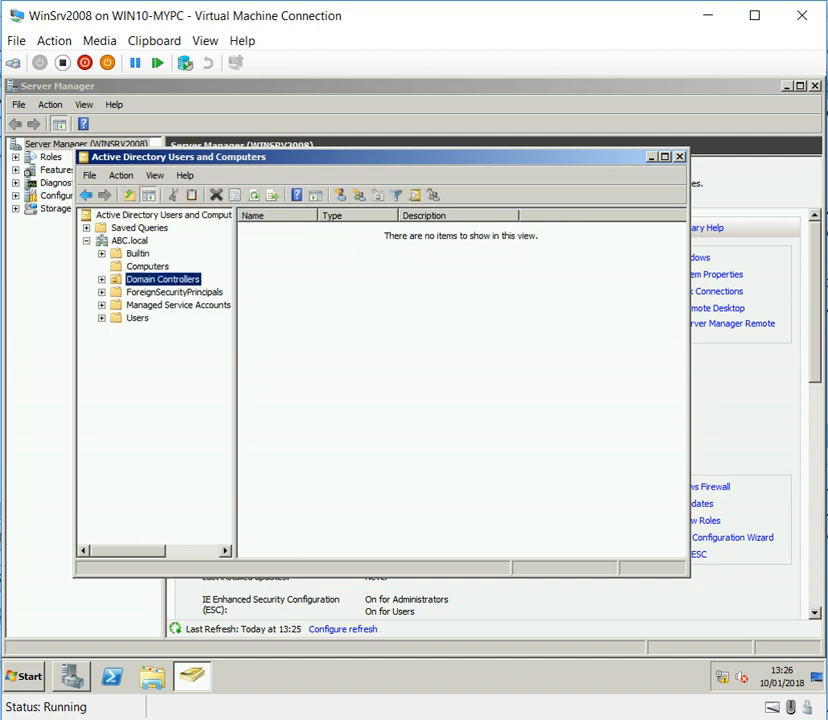